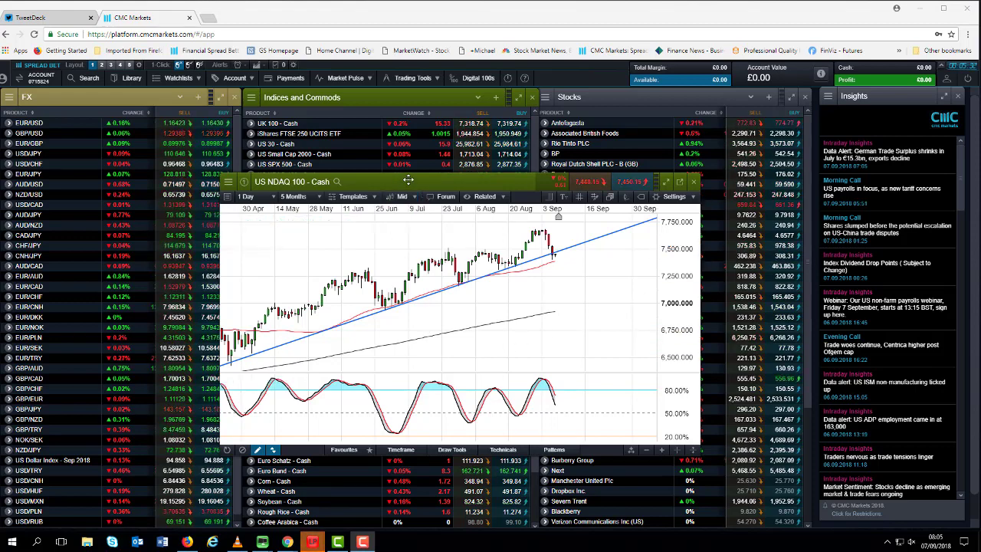
Step: Switch the US NDAQ 100 chart to 1 Week candles and shift its window slightly left
left_click_drag(431, 183, 417, 169)
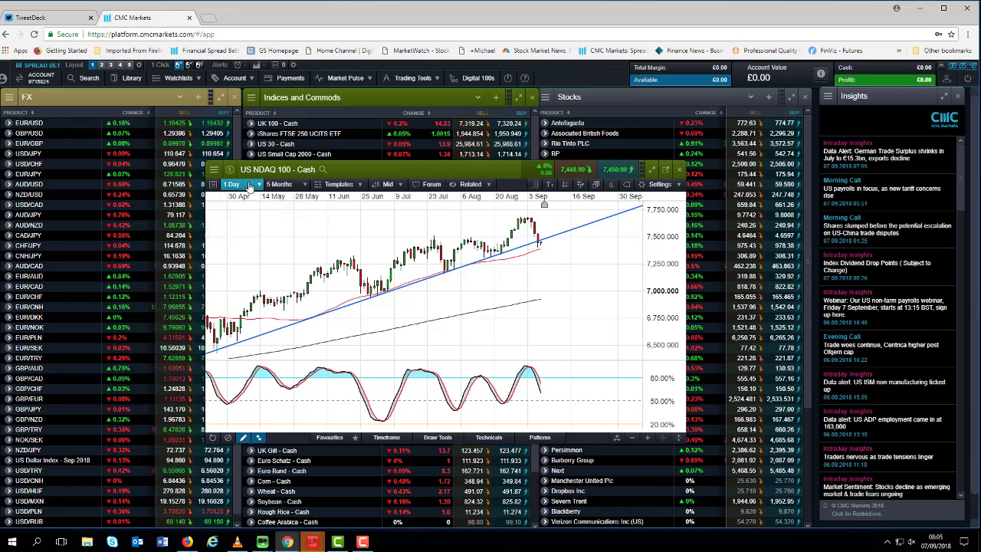
left_click(249, 187)
left_click(266, 406)
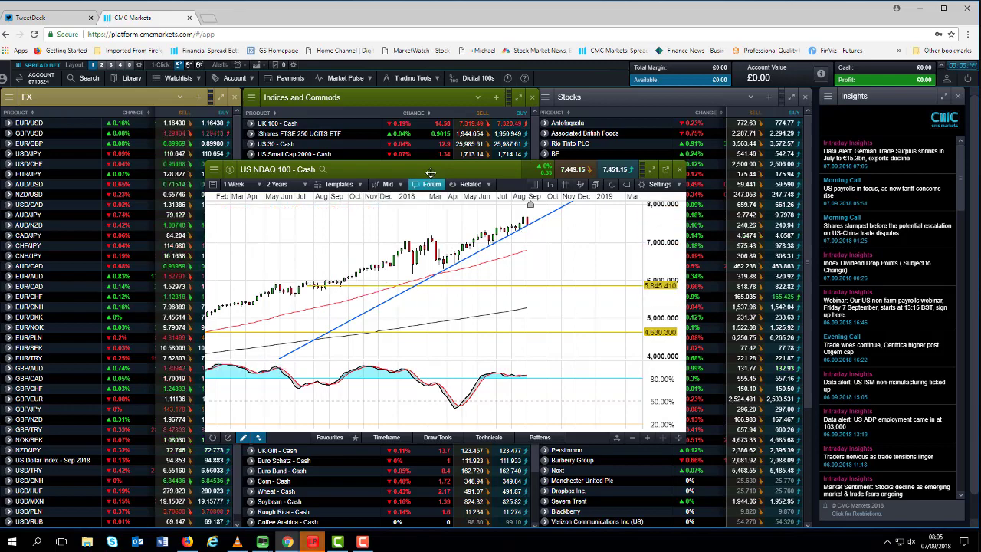
left_click_drag(440, 167, 426, 171)
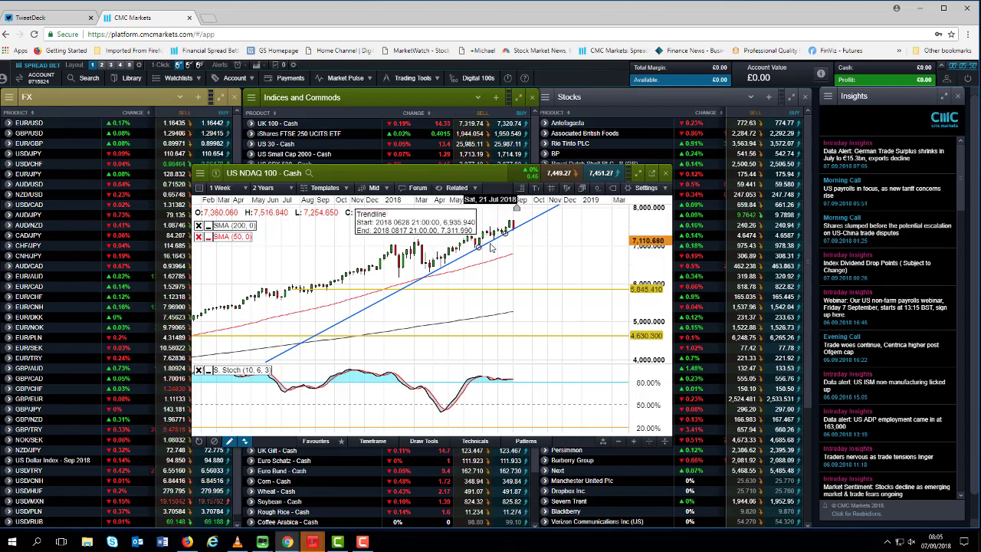
left_click_drag(413, 175, 395, 170)
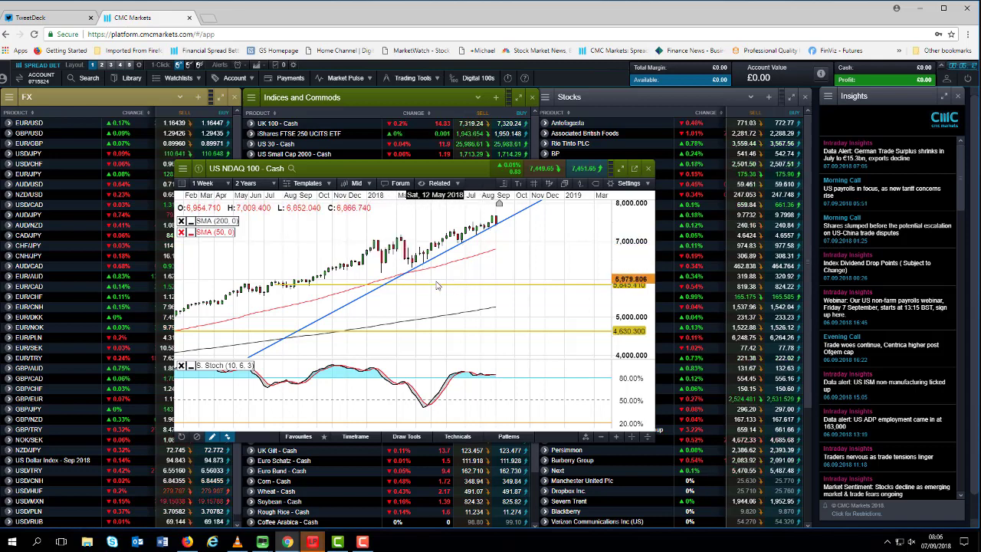
Step: Return the US NDAQ 100 chart to 1 Day candles and zoom in and back out
left_click(227, 184)
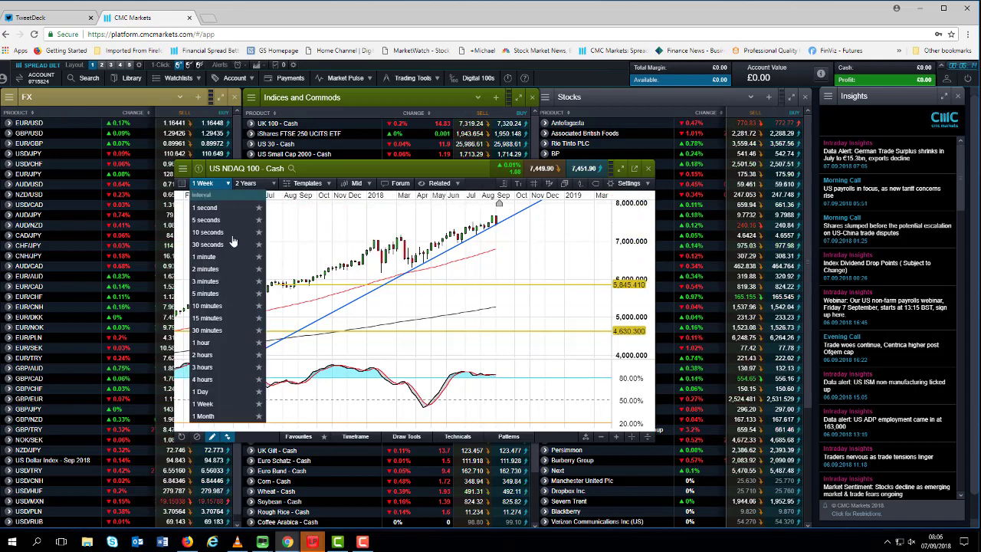
left_click(223, 389)
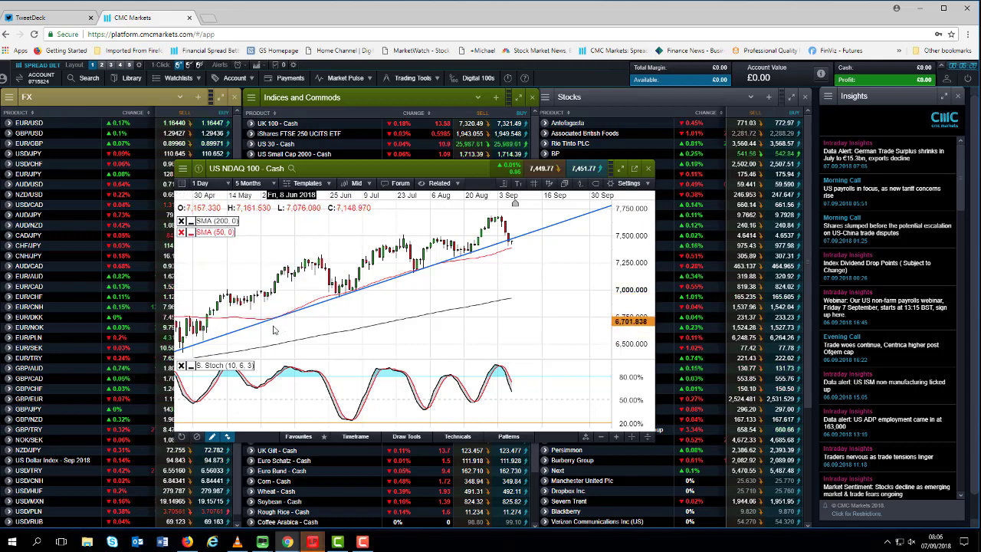
scroll(291, 320, "up", 1)
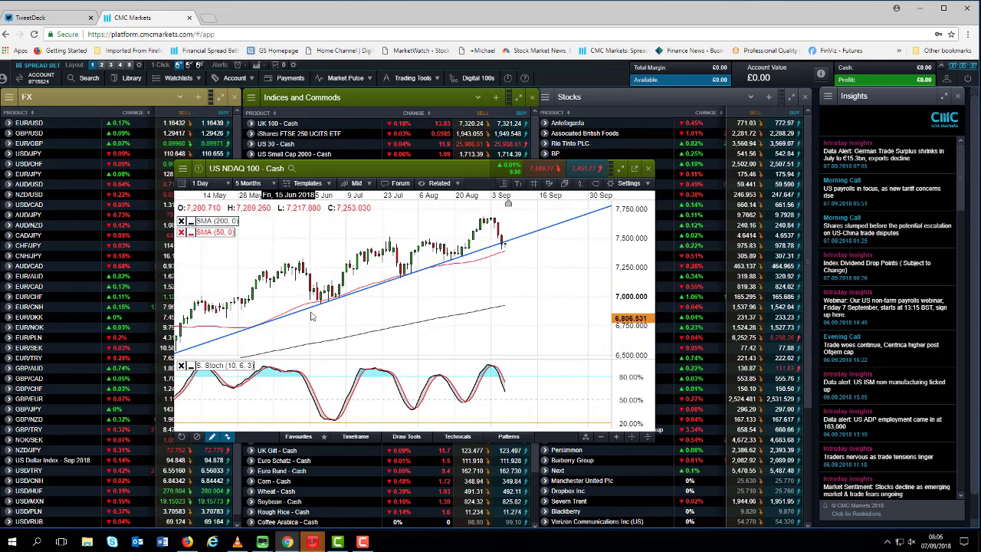
scroll(336, 305, "down", 1)
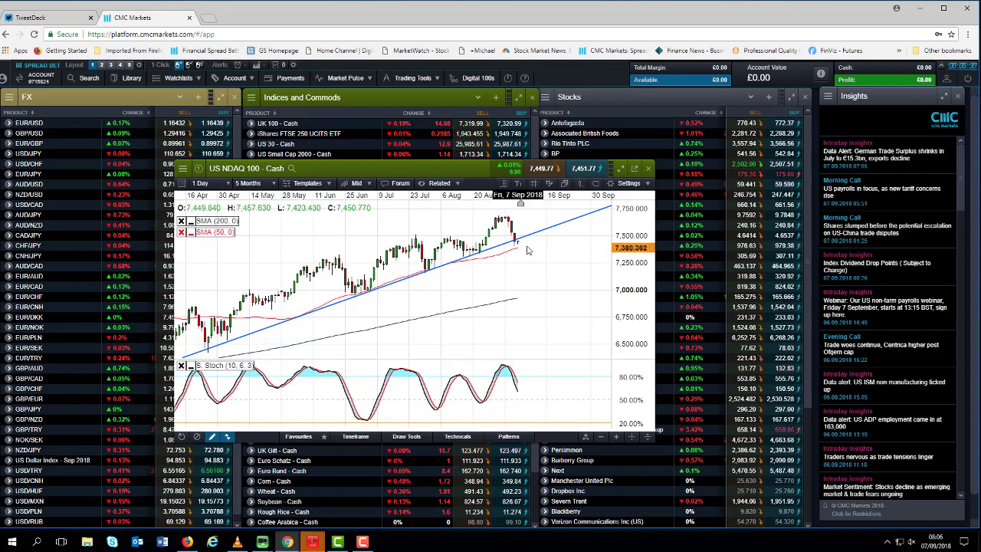
Step: Close the NDAQ 100 chart, open Germany 30 - Cash, zoom in and move it centre-left
left_click(647, 170)
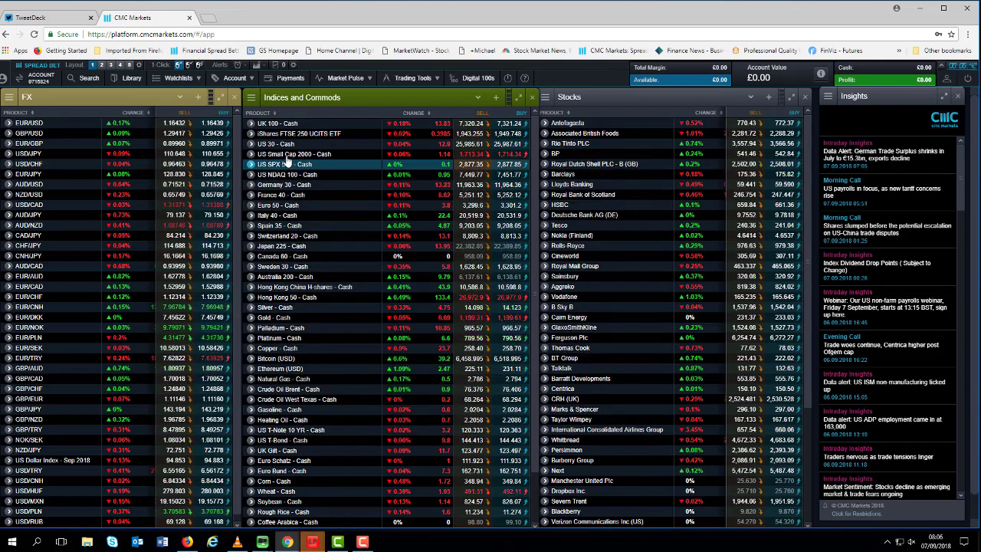
left_click(280, 183)
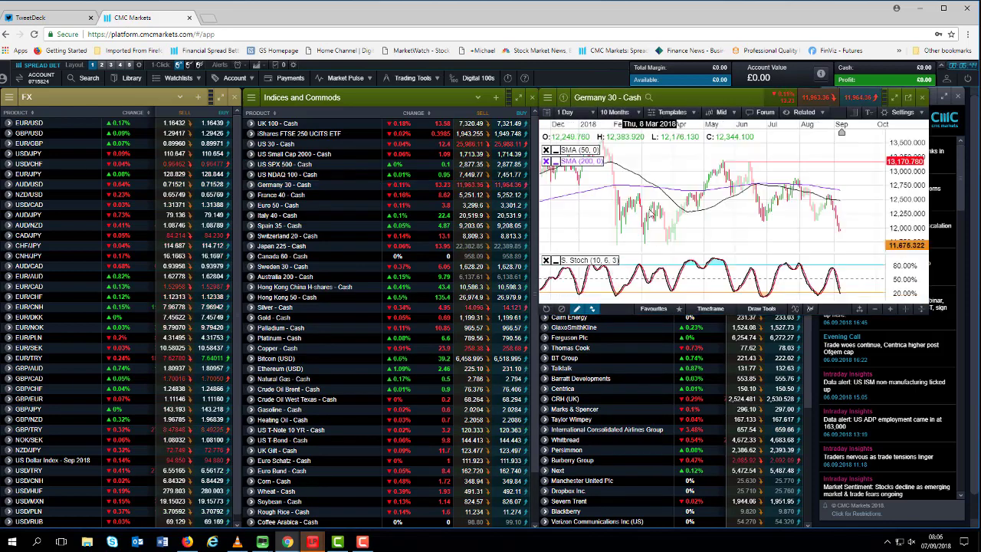
scroll(667, 222, "up", 1)
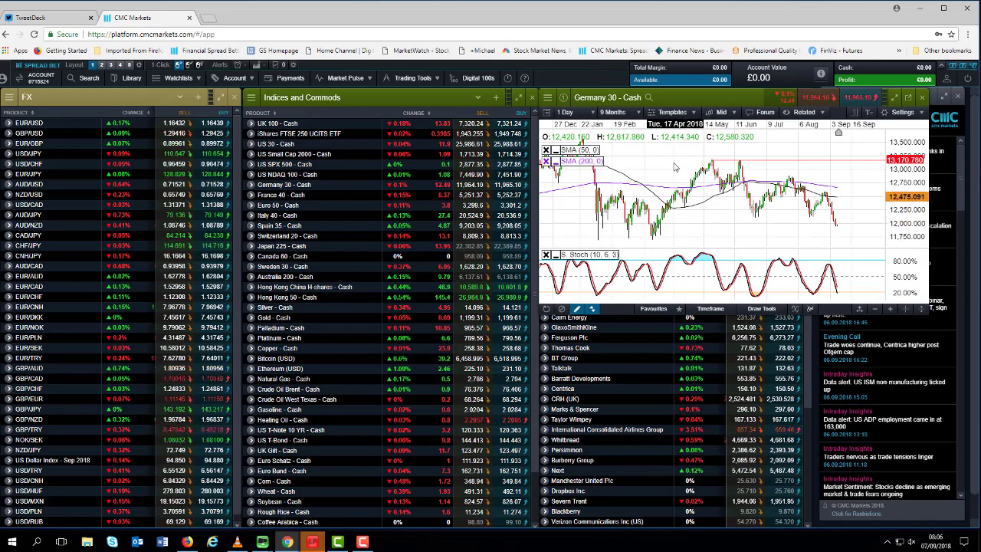
scroll(689, 226, "up", 1)
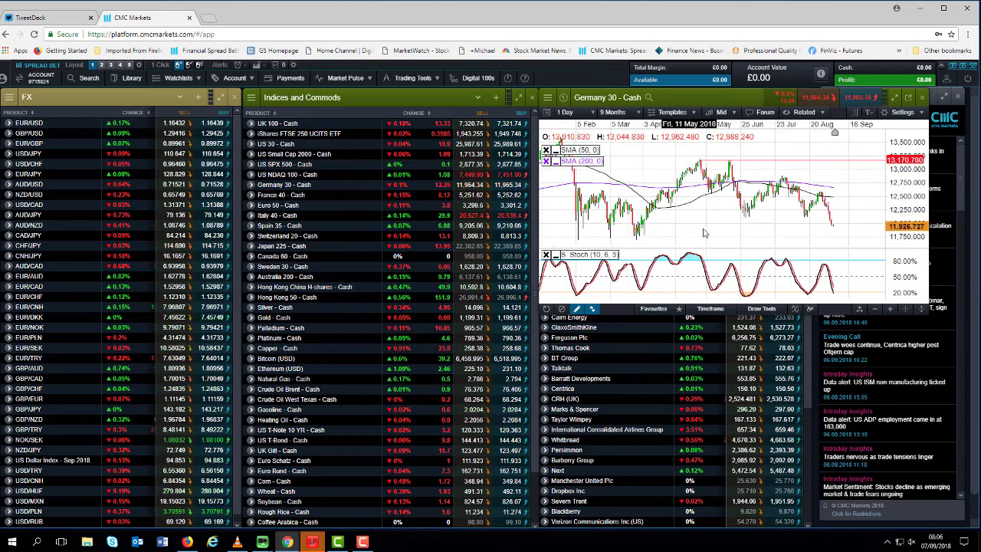
scroll(721, 238, "up", 2)
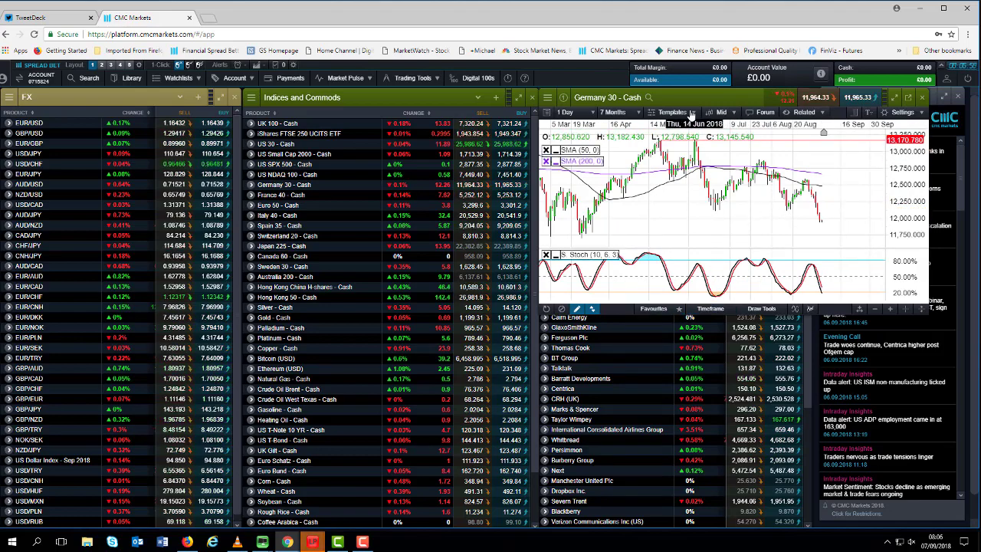
left_click_drag(688, 98, 396, 198)
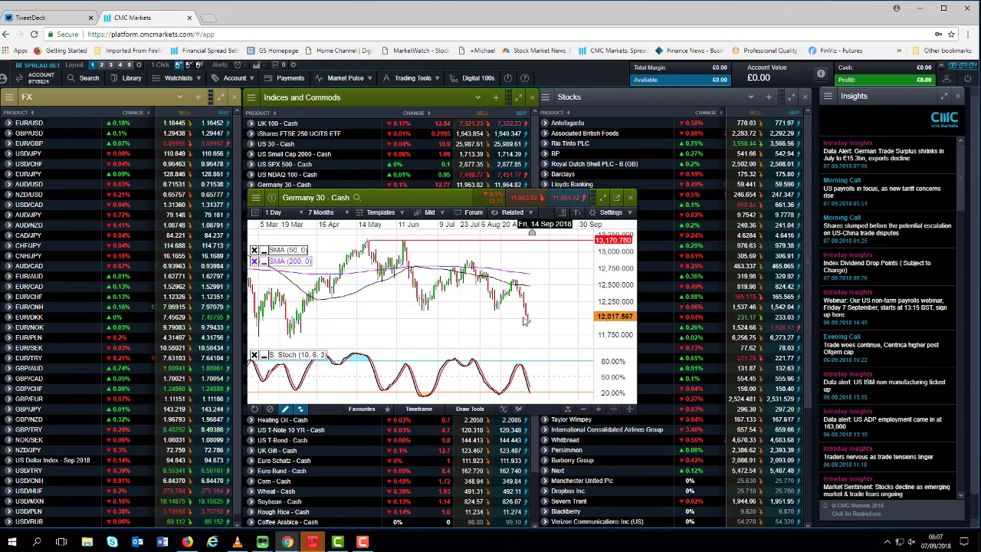
Step: Draw a horizontal level near 12,111.830 on Germany 30, then hide the drawing tools
scroll(384, 326, "down", 2)
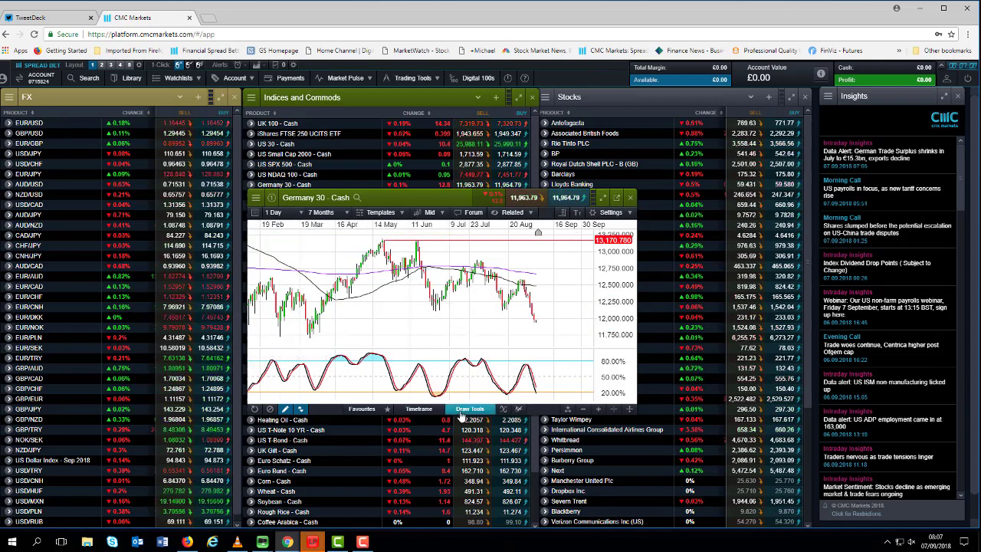
left_click(361, 409)
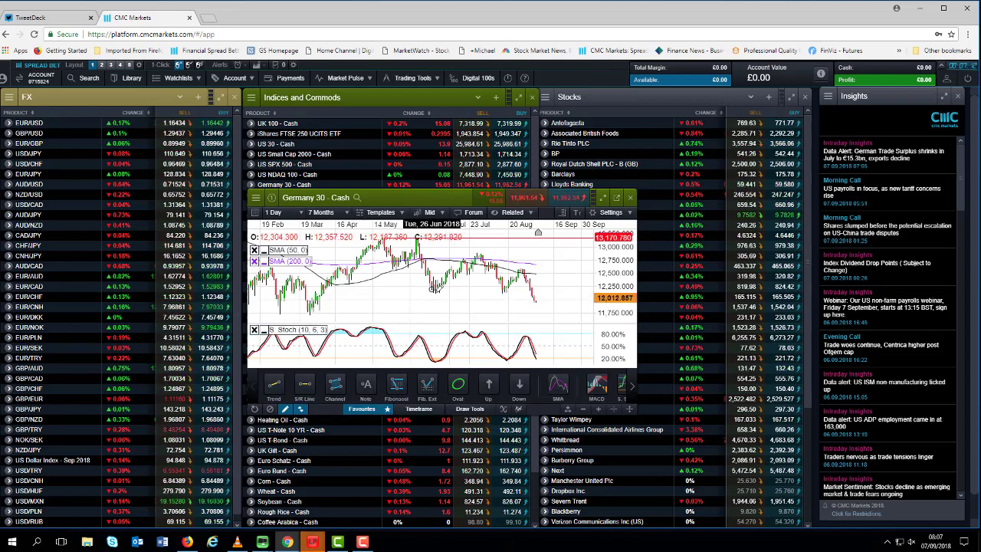
left_click_drag(434, 291, 502, 295)
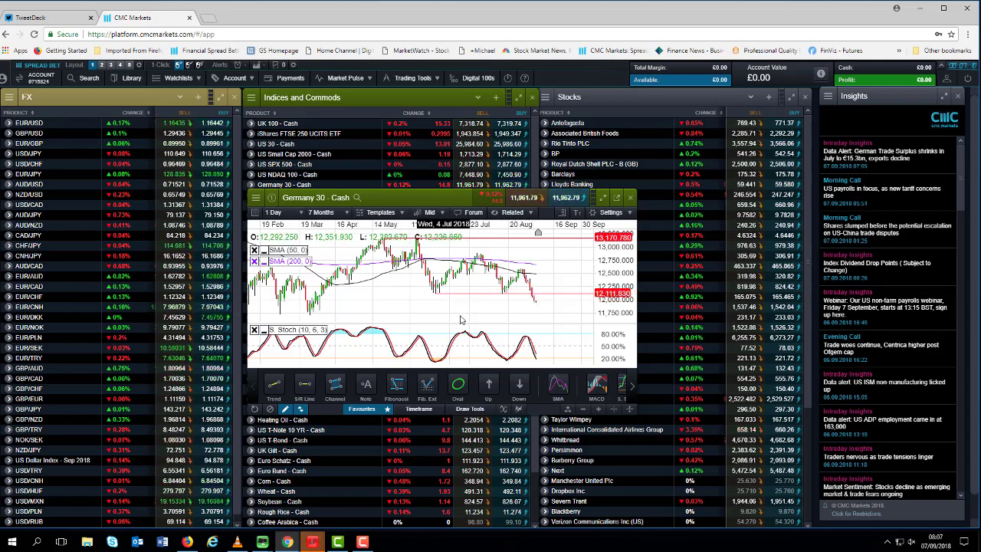
scroll(463, 328, "up", 3)
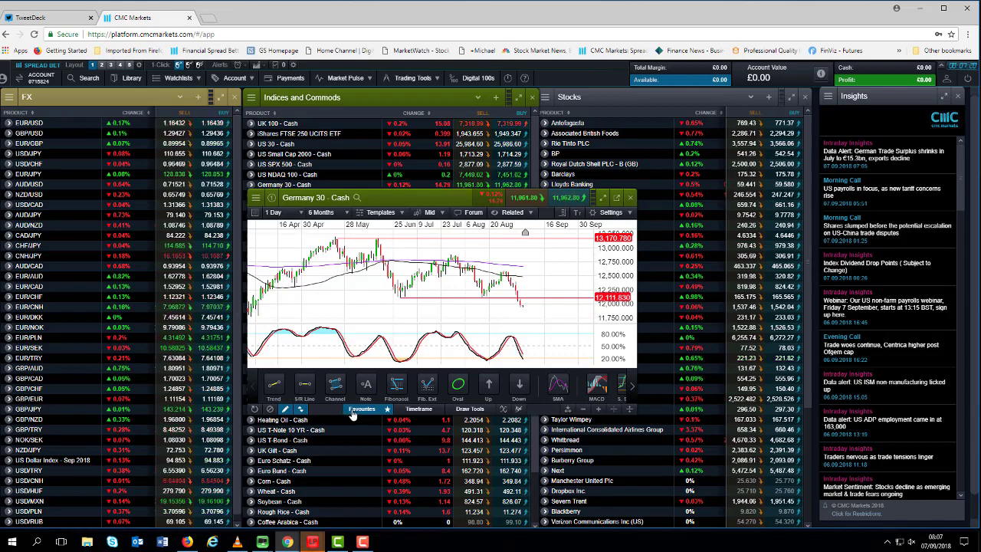
left_click(301, 410)
left_click_drag(391, 198, 322, 239)
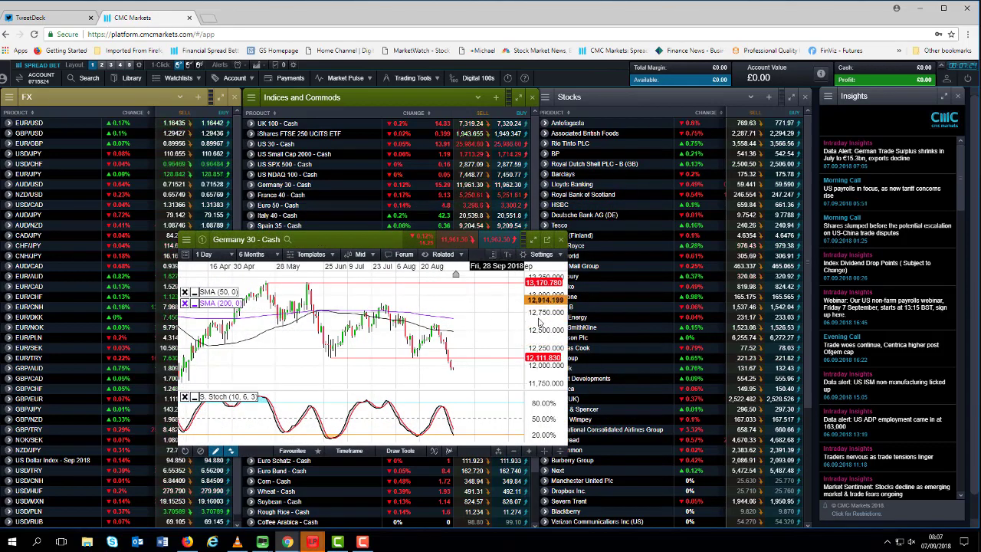
Step: Replace the Germany 30 chart with UK 100 - Cash, placed left over the lists
left_click(562, 241)
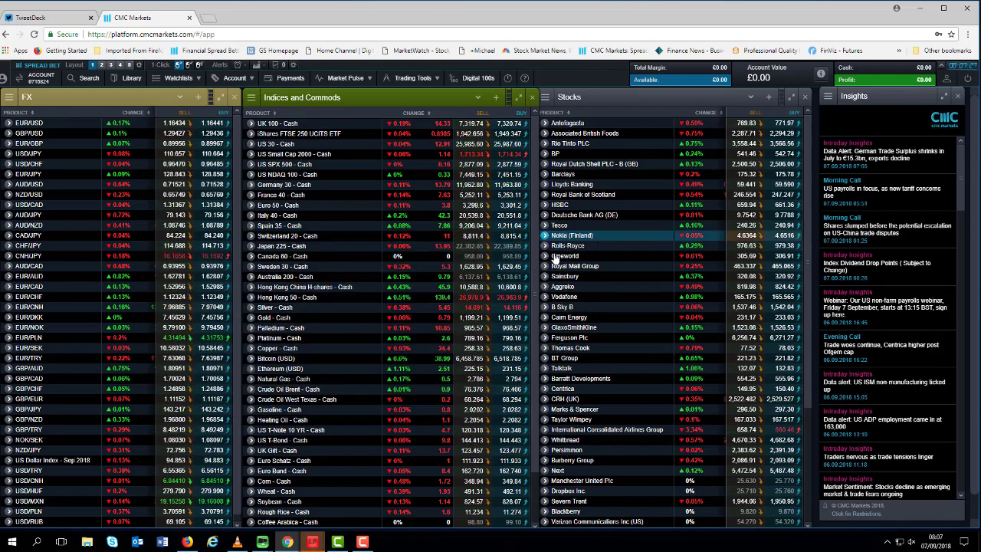
left_click(277, 124)
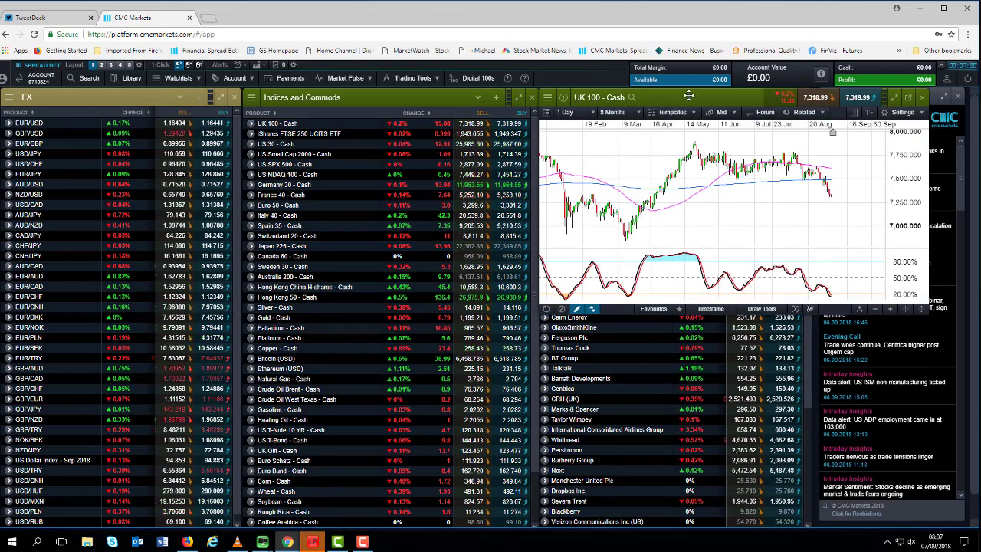
left_click_drag(689, 97, 525, 159)
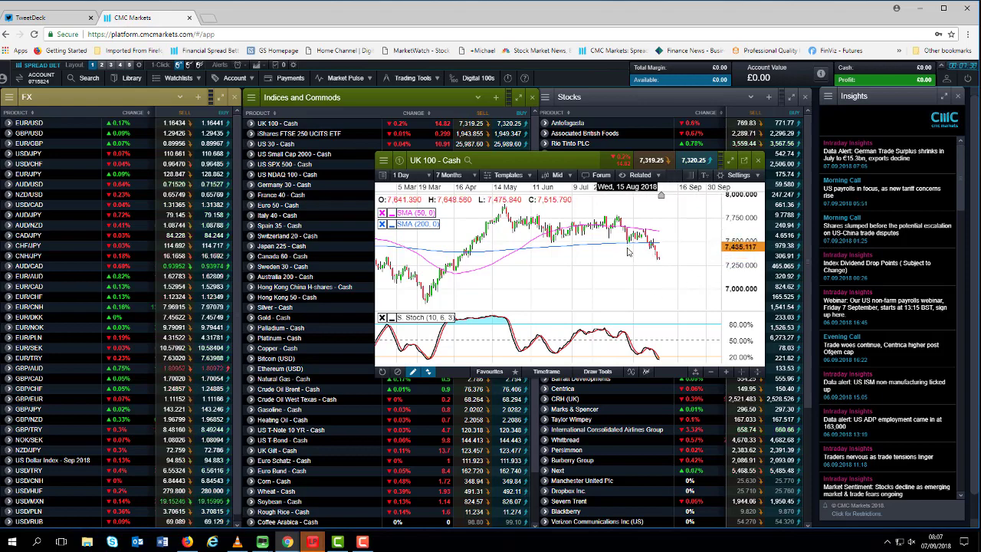
left_click_drag(570, 163, 329, 195)
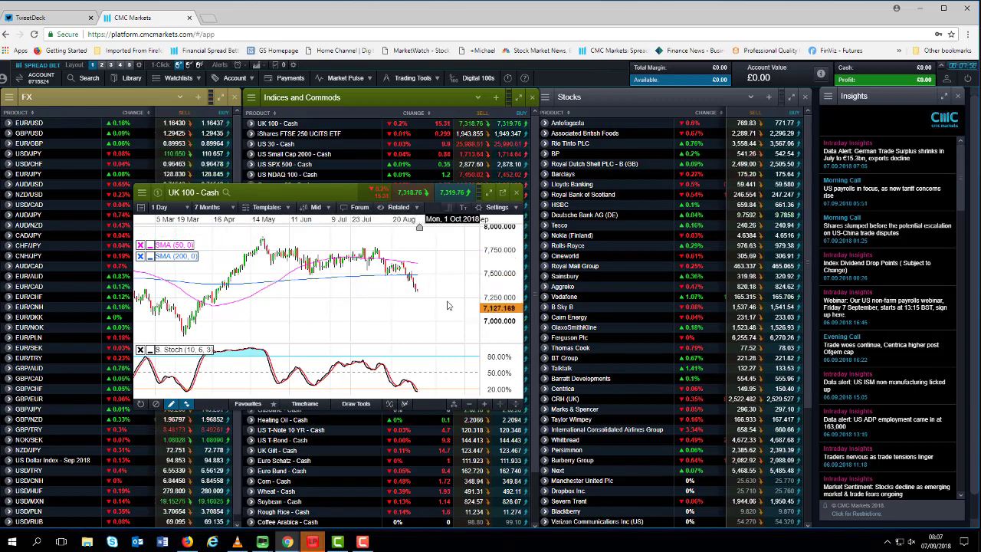
Step: Close the UK 100 - Cash chart window, leaving the market lists visible
left_click(517, 192)
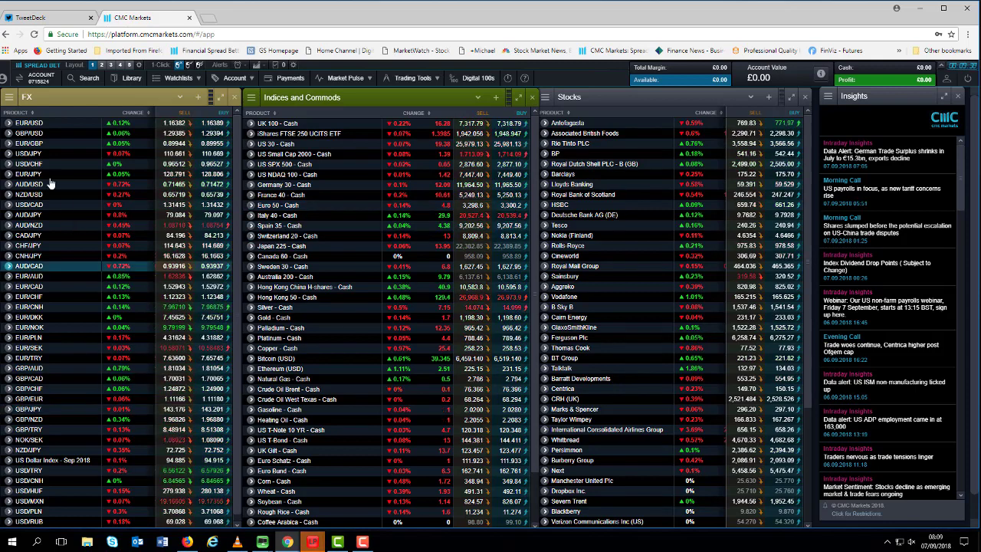
Step: Open the EUR/USD chart from the FX watchlist and move it lower to uncover the indices
double_click(32, 124)
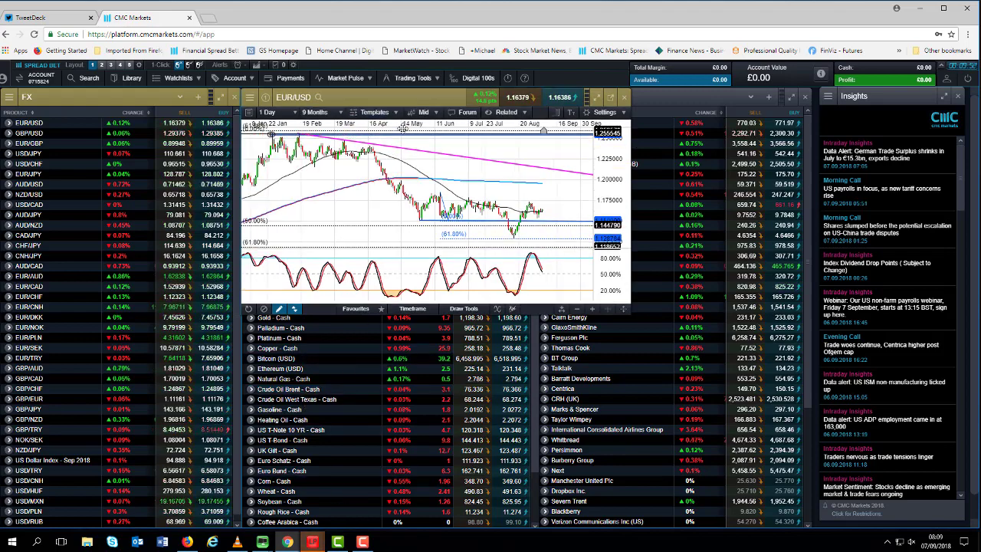
left_click_drag(402, 142, 396, 193)
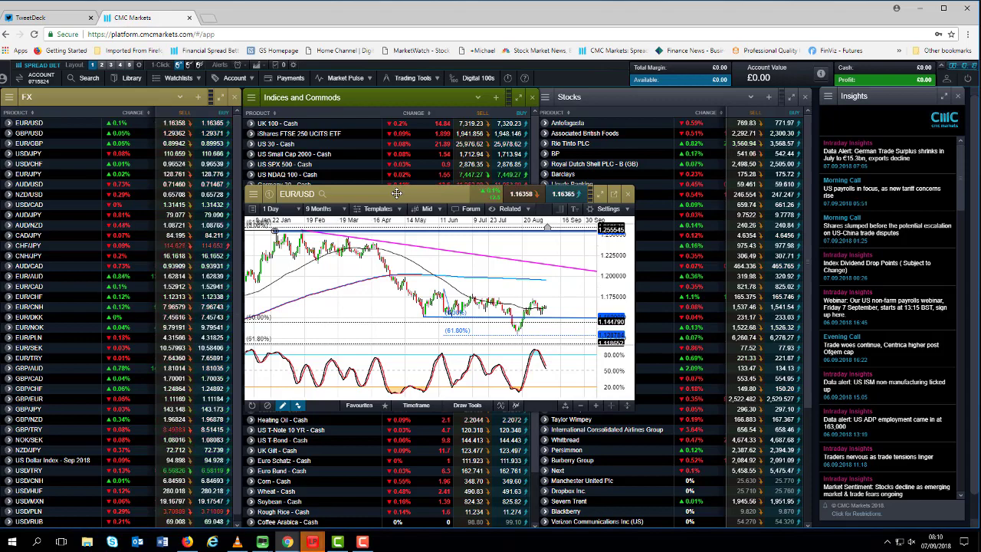
Step: Move the EUR/USD chart up-left and enlarge it to show ten months of history
left_click_drag(396, 193, 313, 184)
left_click_drag(564, 400, 651, 464)
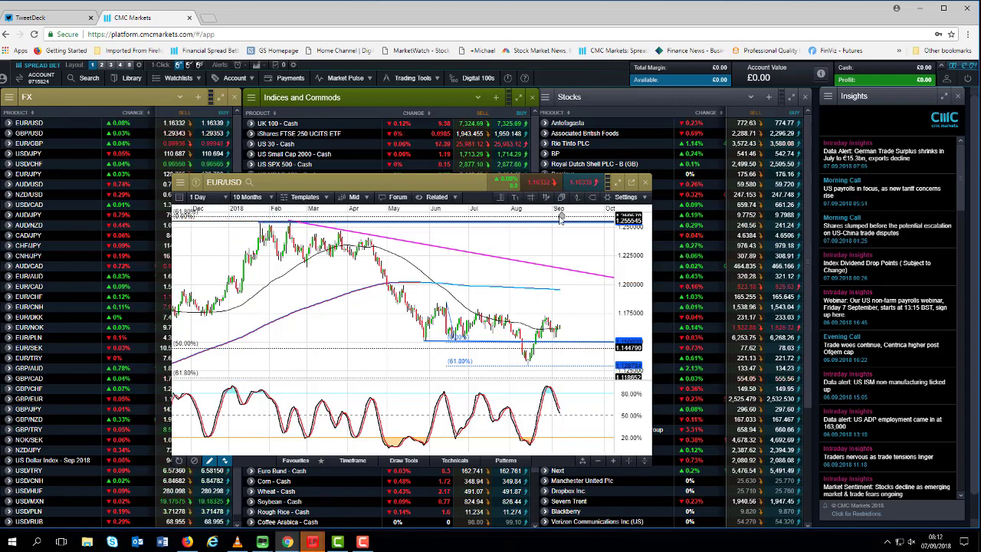
left_click(646, 186)
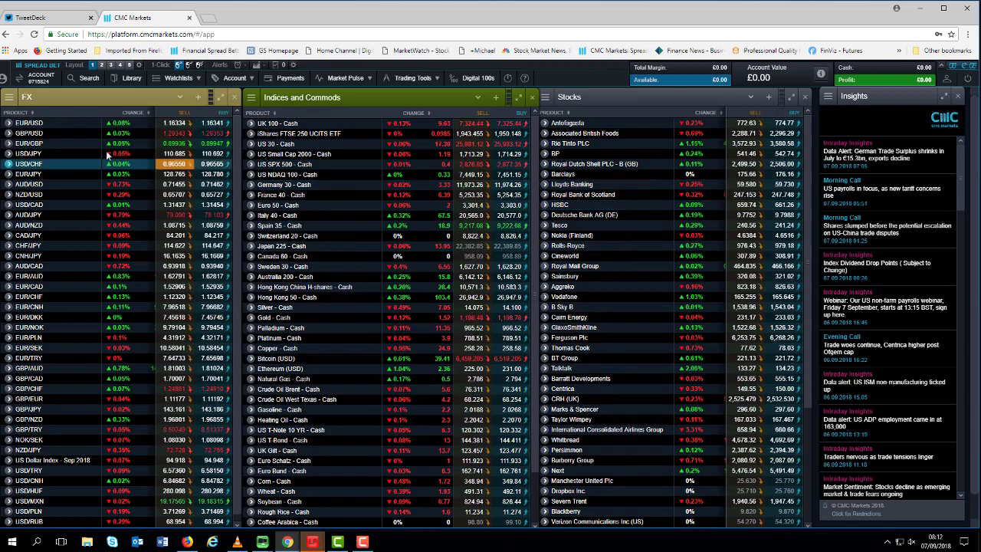
double_click(46, 134)
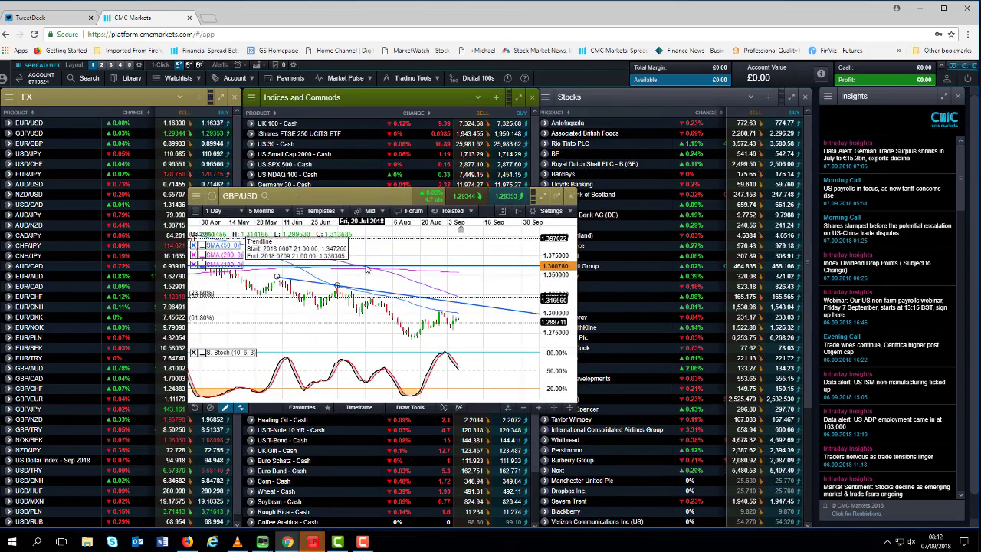
scroll(357, 265, "down", 3)
left_click_drag(329, 188, 263, 176)
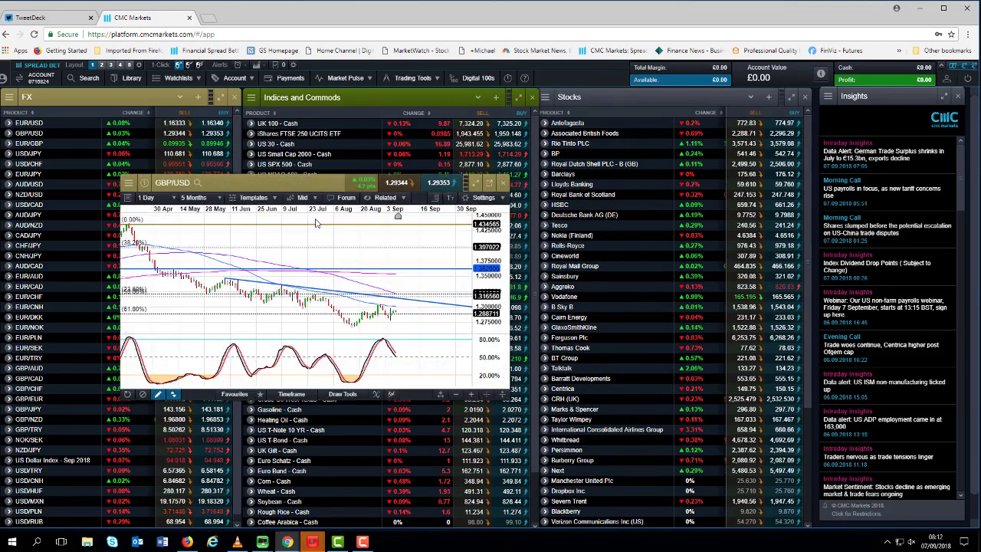
left_click_drag(511, 396, 644, 480)
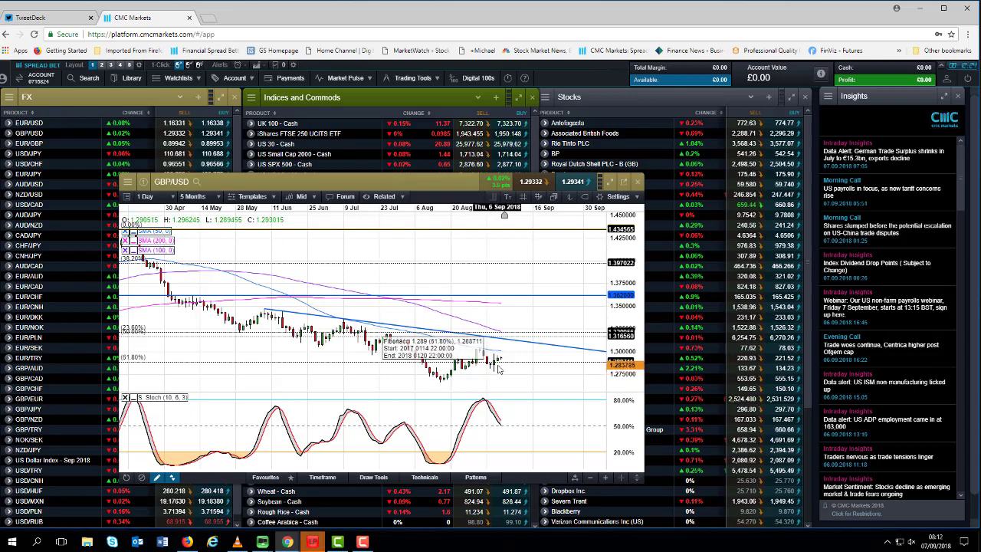
scroll(498, 364, "down", 1)
scroll(498, 363, "up", 1)
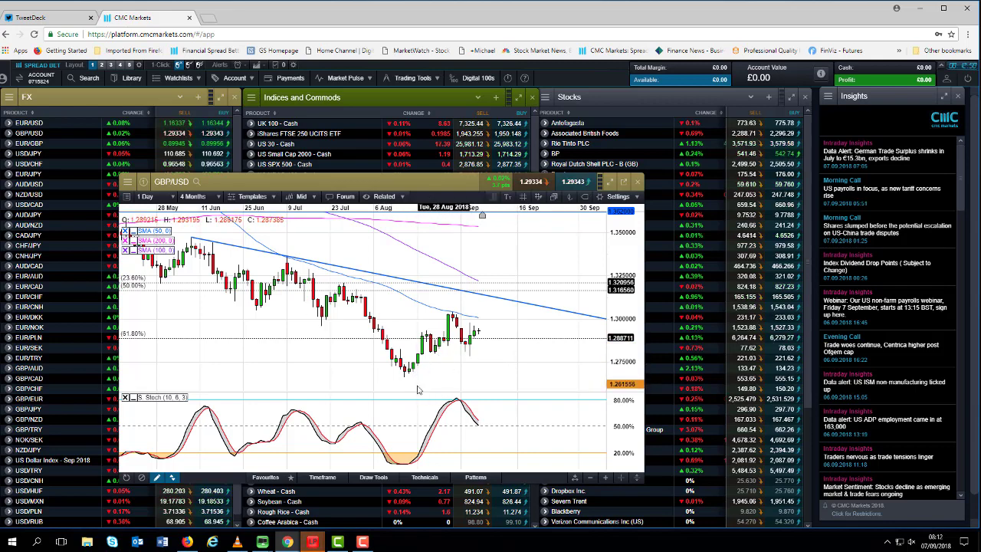
Step: Close the GBP/USD chart and open EUR/GBP, moving it down and right
left_click(635, 182)
double_click(29, 143)
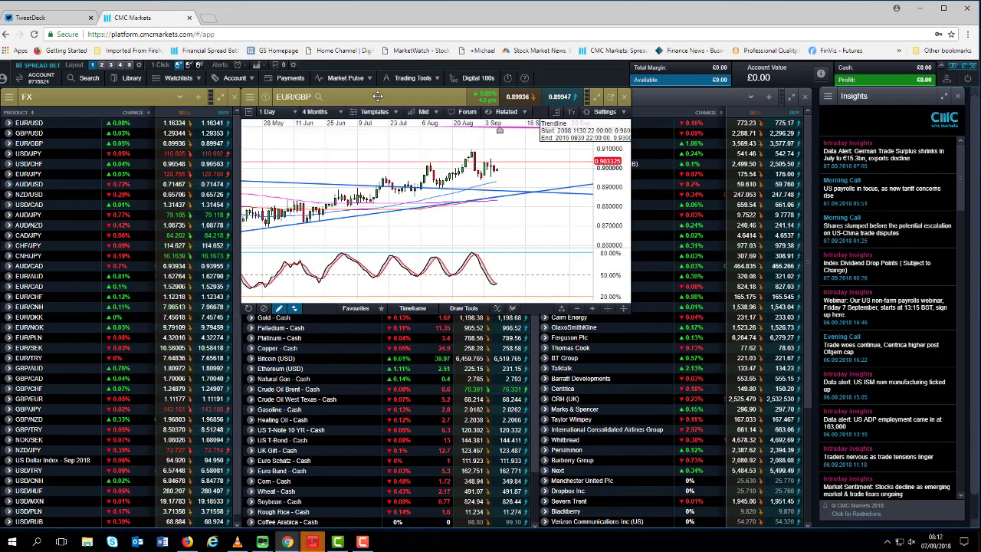
left_click_drag(345, 96, 372, 191)
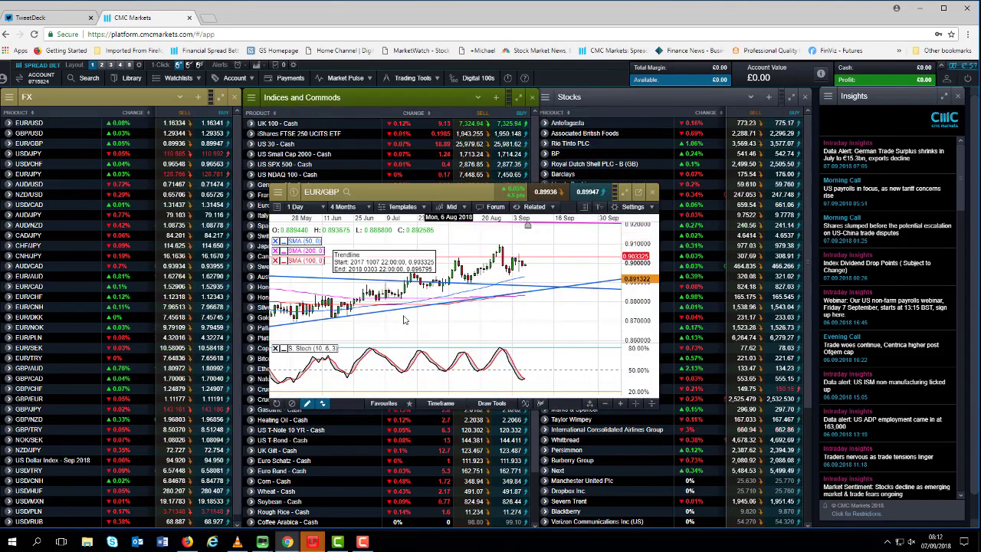
Step: View EUR/GBP on 1 Week candles, then switch it back to 1 Day
left_click(308, 210)
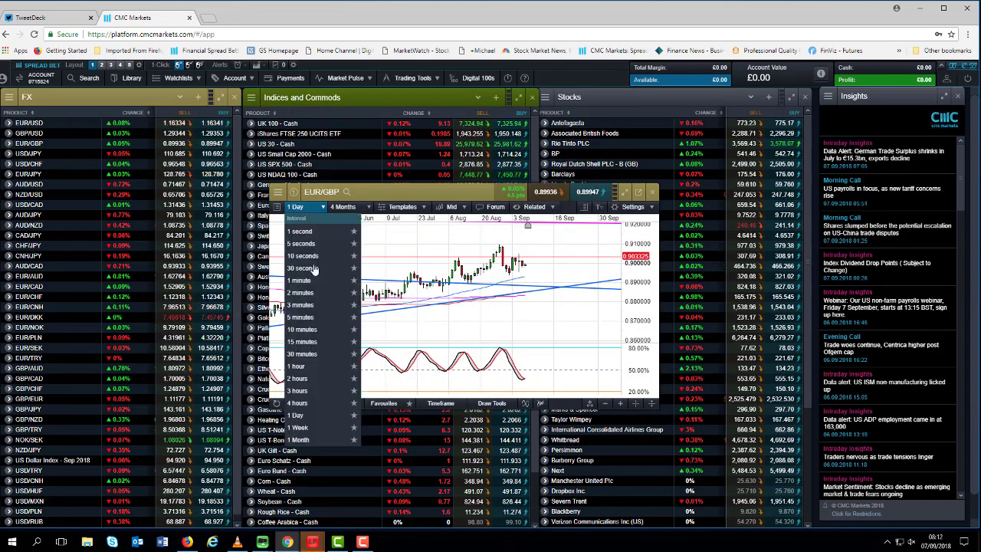
left_click(325, 428)
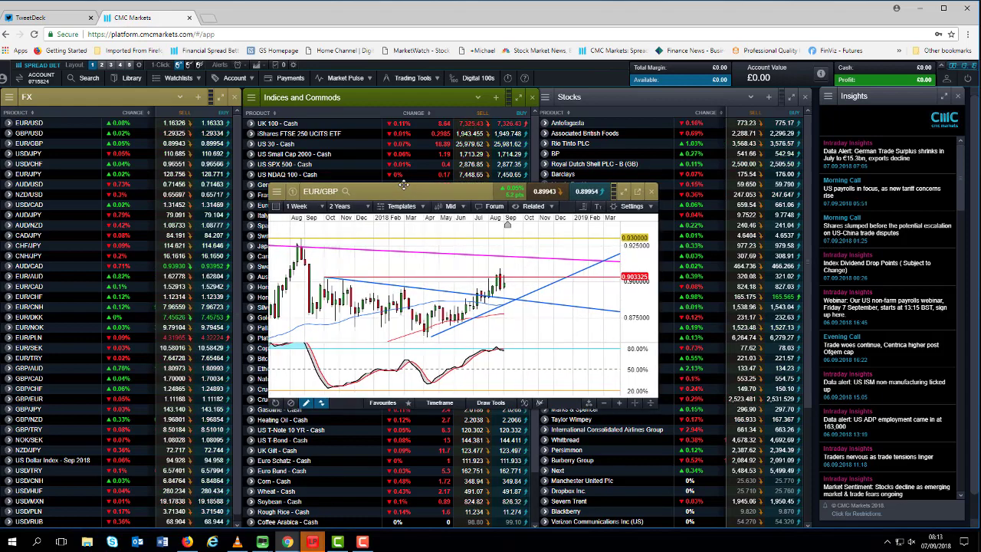
left_click_drag(422, 192, 380, 184)
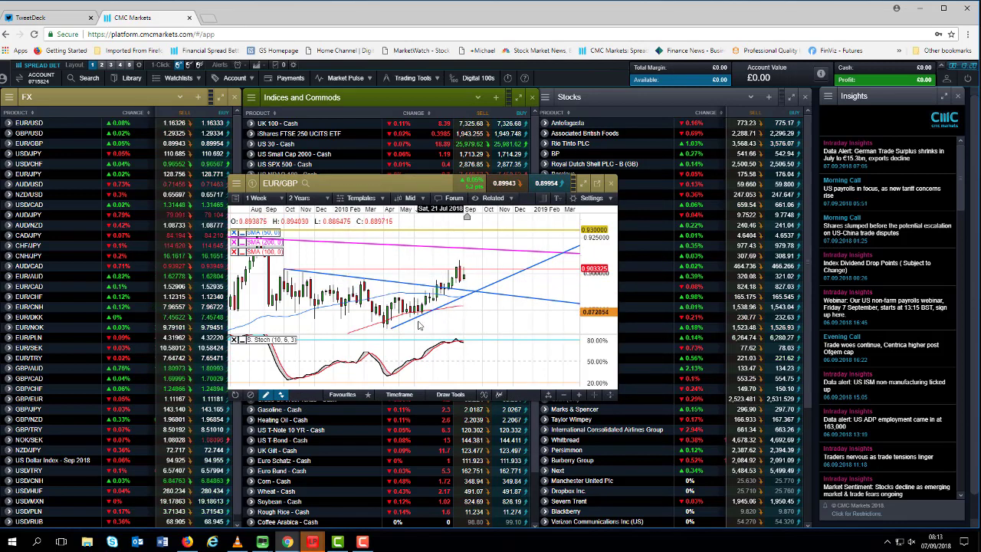
left_click(256, 198)
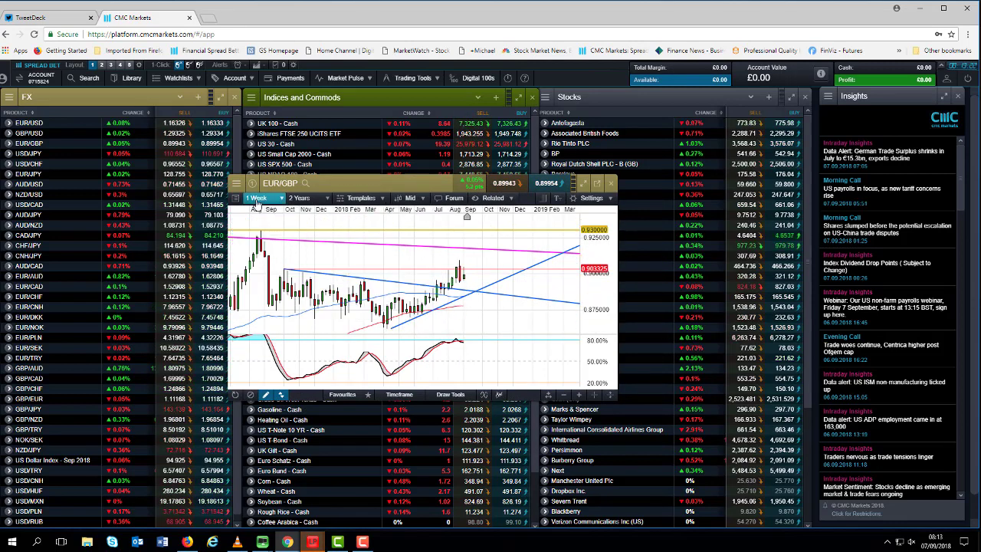
left_click(261, 406)
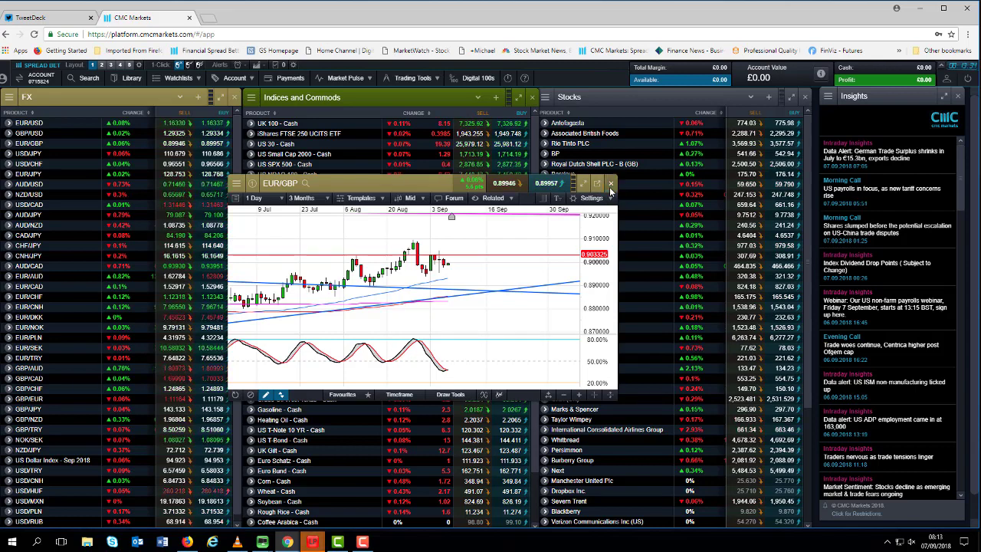
Step: Close EUR/GBP and open the EUR/USD chart, moving it lower over the watchlists
left_click(611, 185)
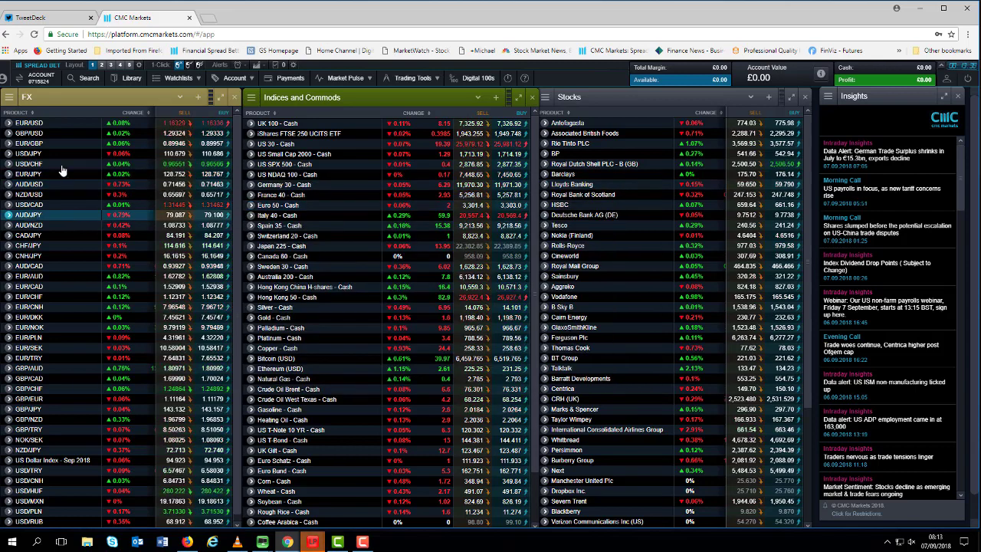
left_click(36, 126)
left_click_drag(366, 112, 351, 231)
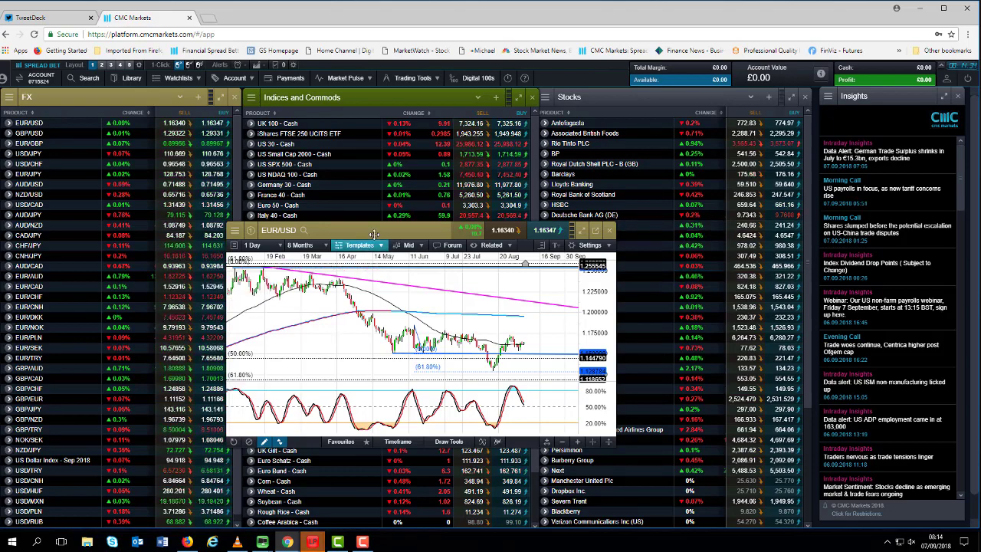
Step: Reposition and enlarge the EUR/USD chart window for review, then close it
left_click_drag(573, 442, 510, 414)
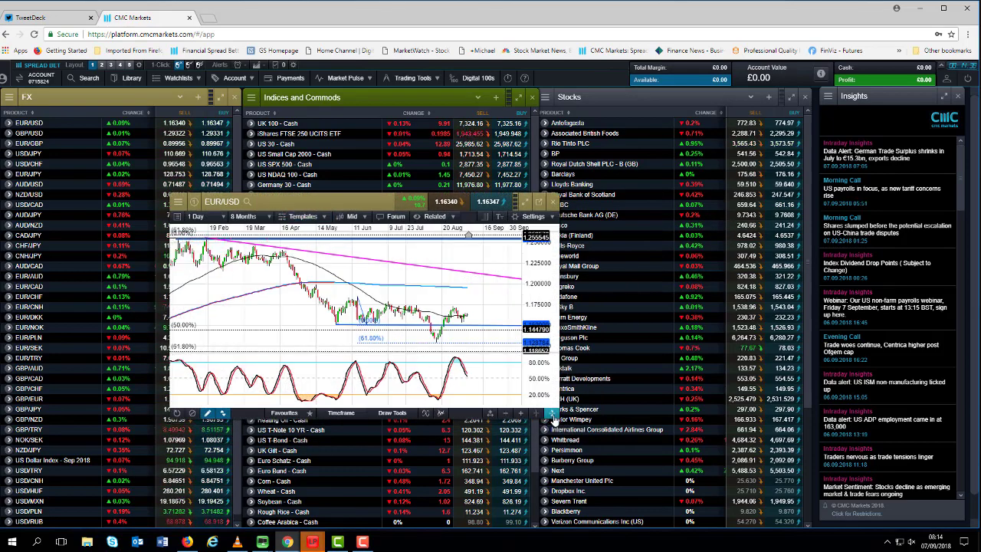
left_click_drag(551, 417, 699, 494)
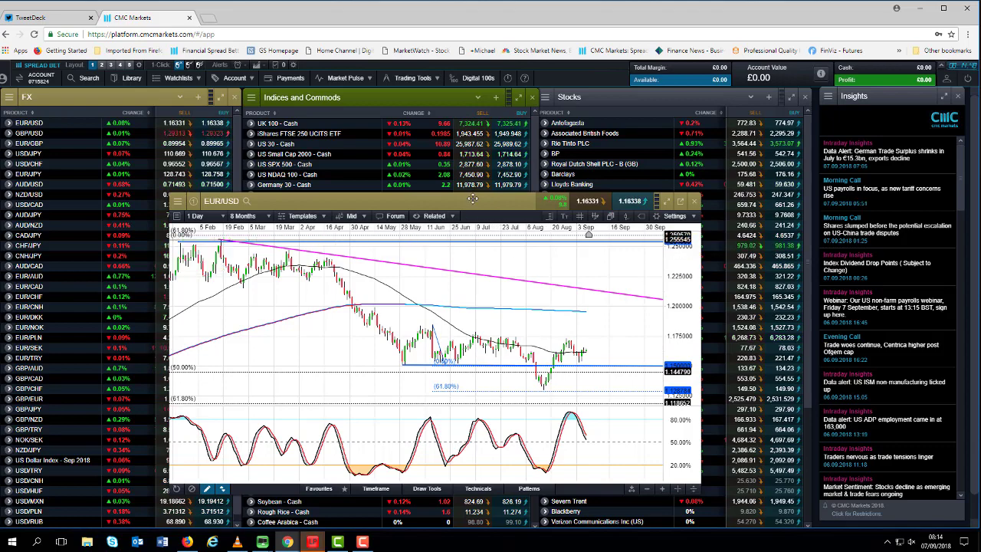
left_click_drag(481, 195, 453, 181)
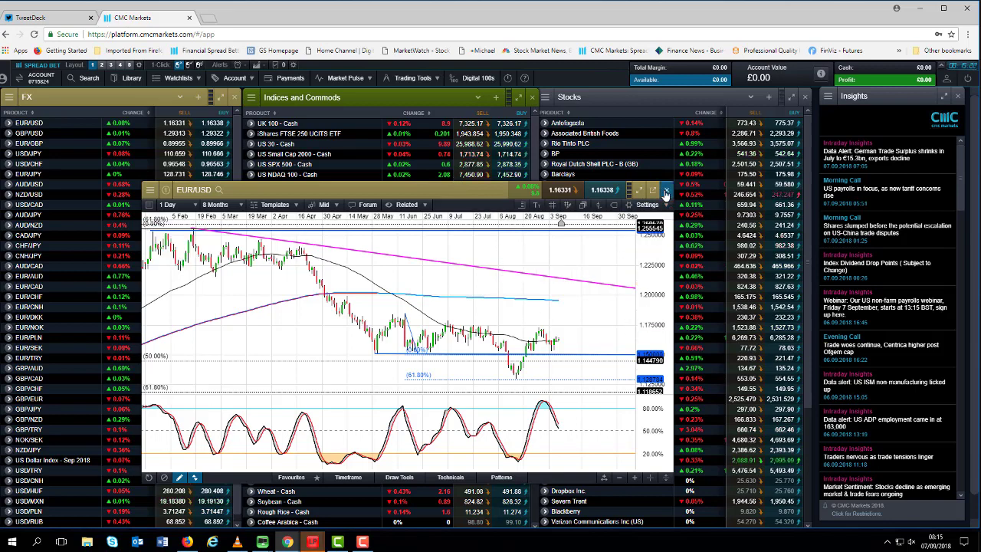
left_click(665, 192)
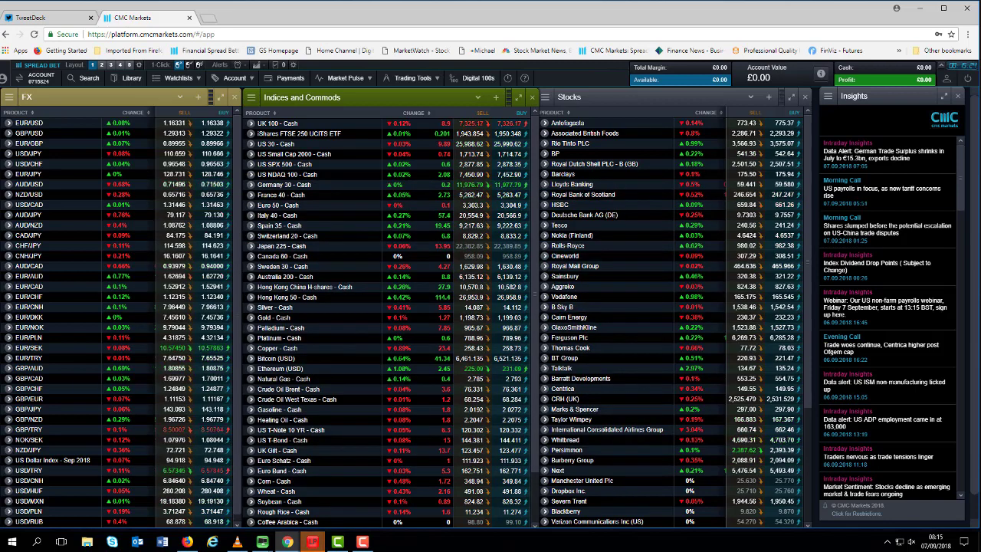